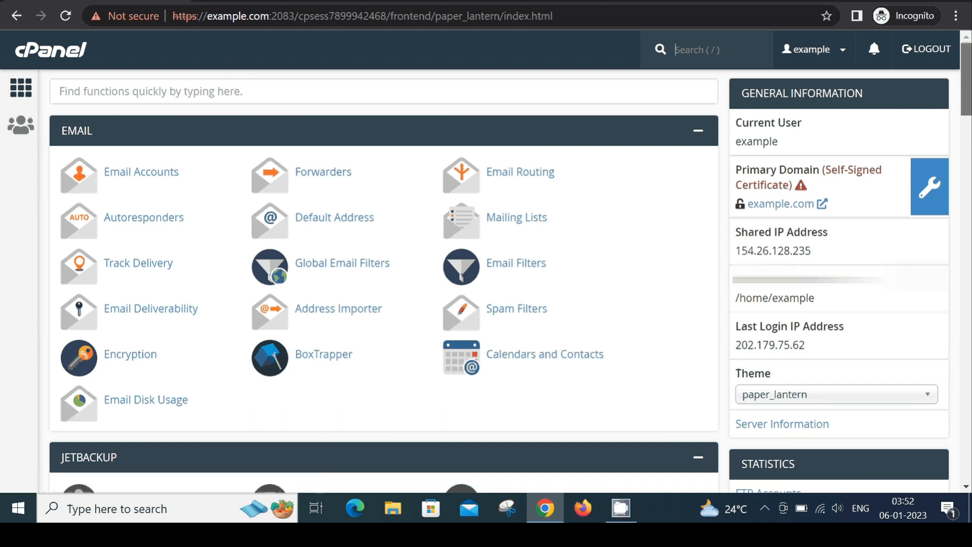
Open the Backup tool in the Files section and go to the full account backup download page.
{"action": "scroll", "coordinate": [384, 282], "scroll_direction": "down", "scroll_amount": 10}
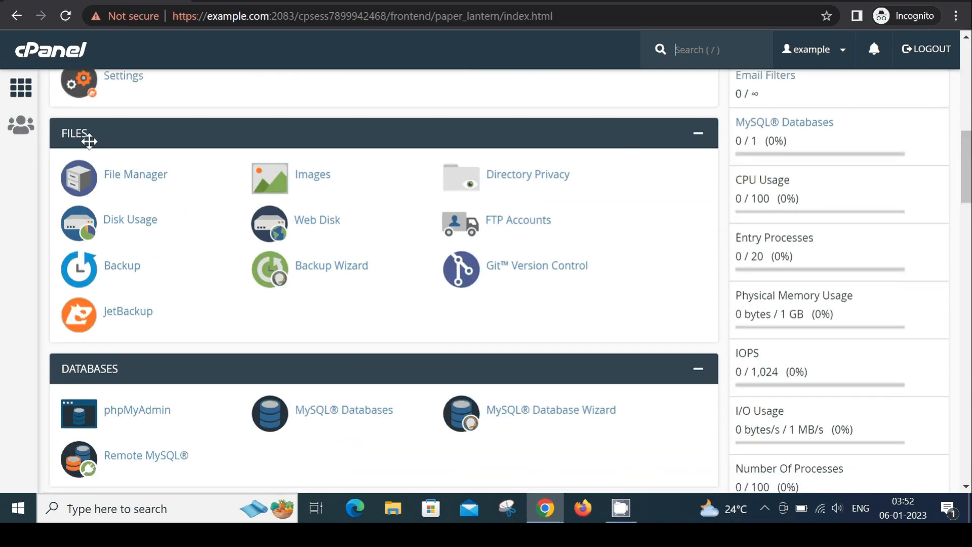
{"action": "left_click", "coordinate": [125, 272]}
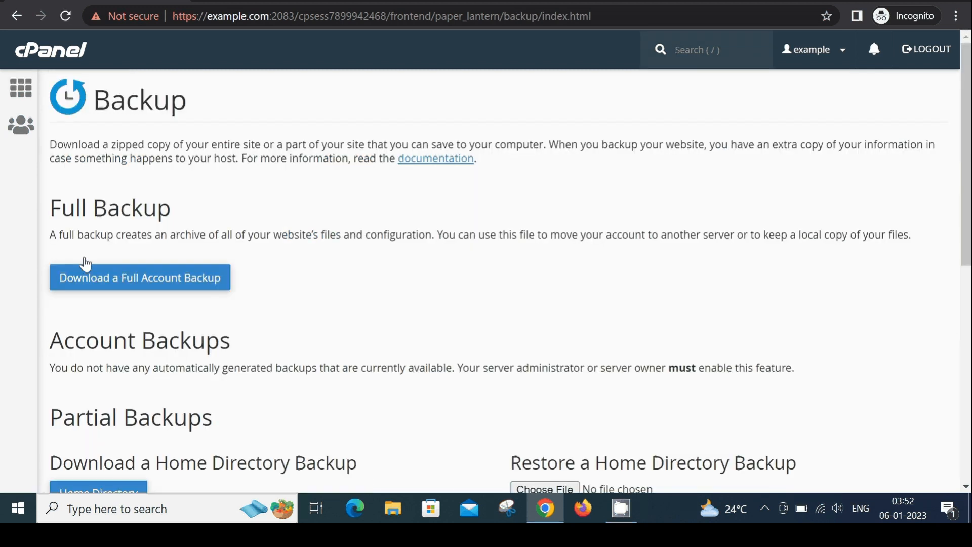
{"action": "left_click_drag", "start_coordinate": [51, 218], "coordinate": [172, 208]}
{"action": "left_click", "coordinate": [169, 206]}
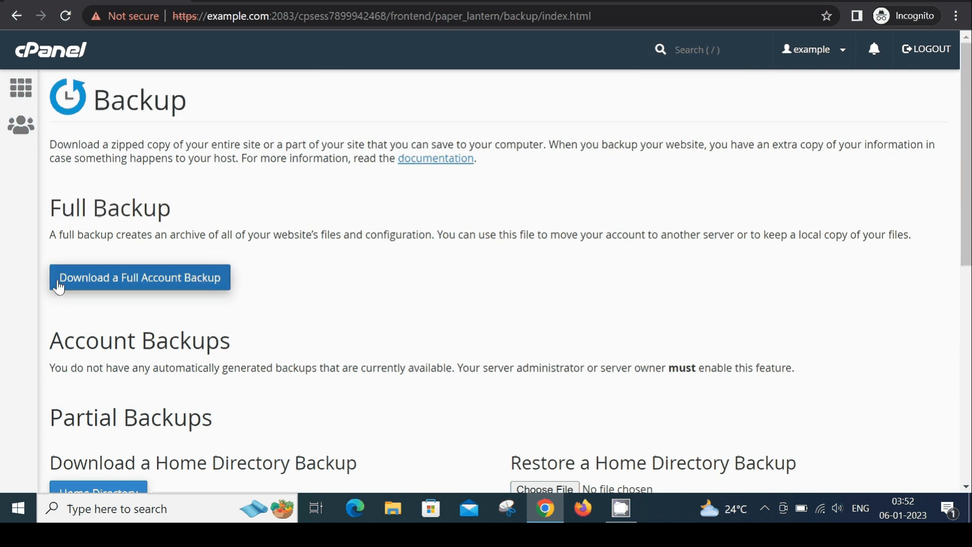
{"action": "left_click", "coordinate": [155, 284]}
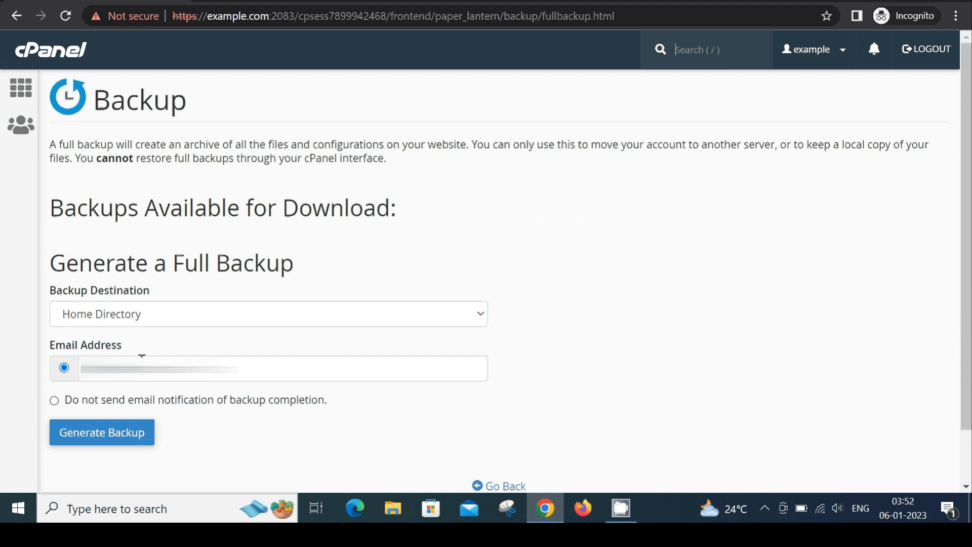
Generate a full backup with Home Directory as the destination and no email notification of backup completion.
{"action": "left_click", "coordinate": [64, 368]}
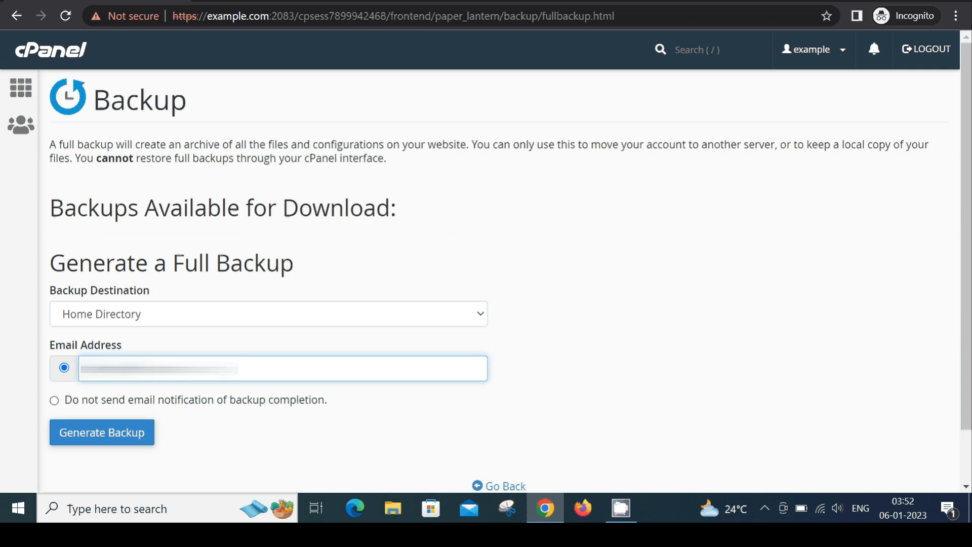
{"action": "left_click", "coordinate": [66, 403]}
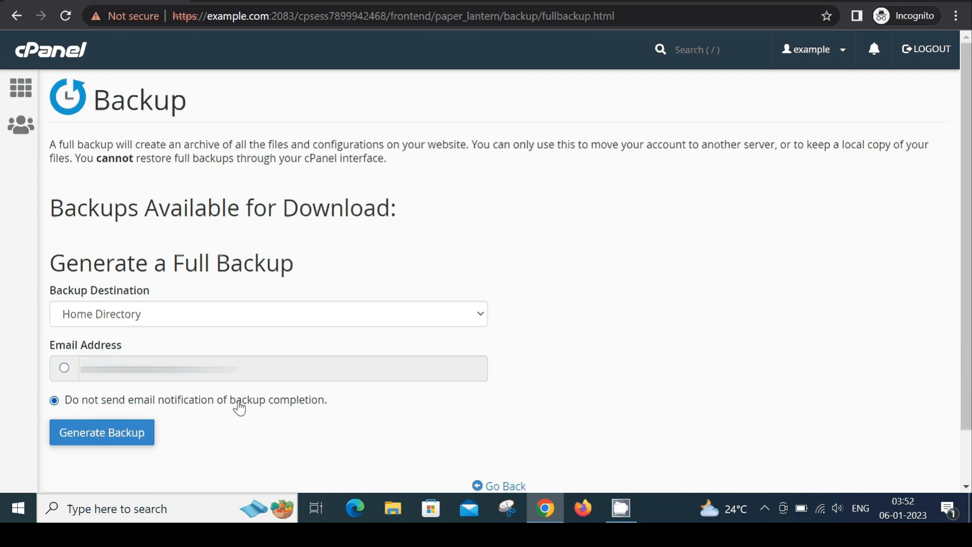
{"action": "left_click", "coordinate": [281, 317]}
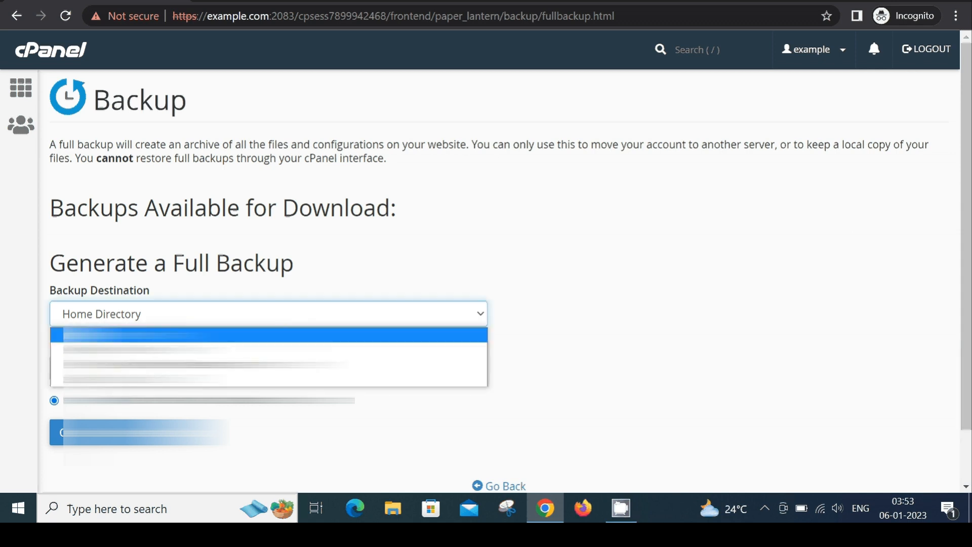
{"action": "key", "text": "Down"}
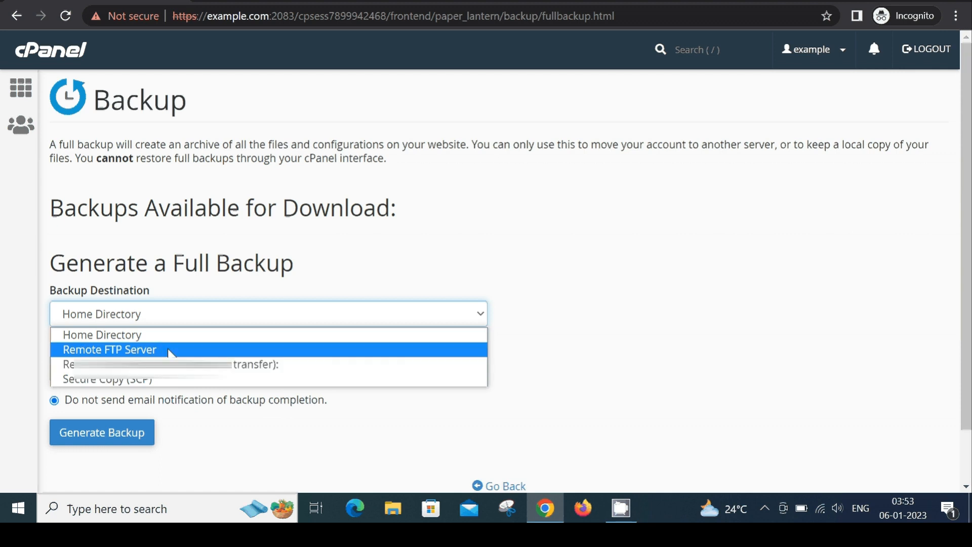
{"action": "left_click", "coordinate": [178, 336]}
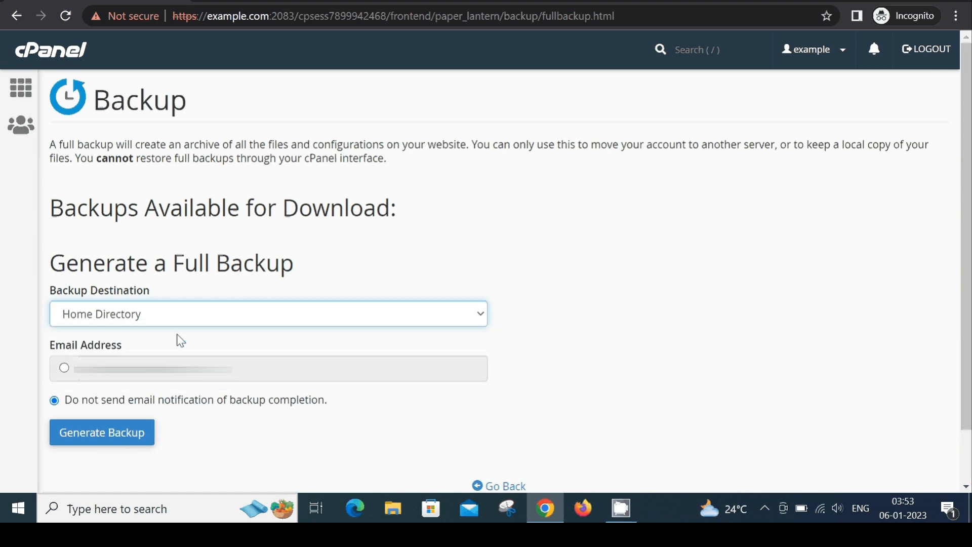
{"action": "left_click", "coordinate": [190, 285]}
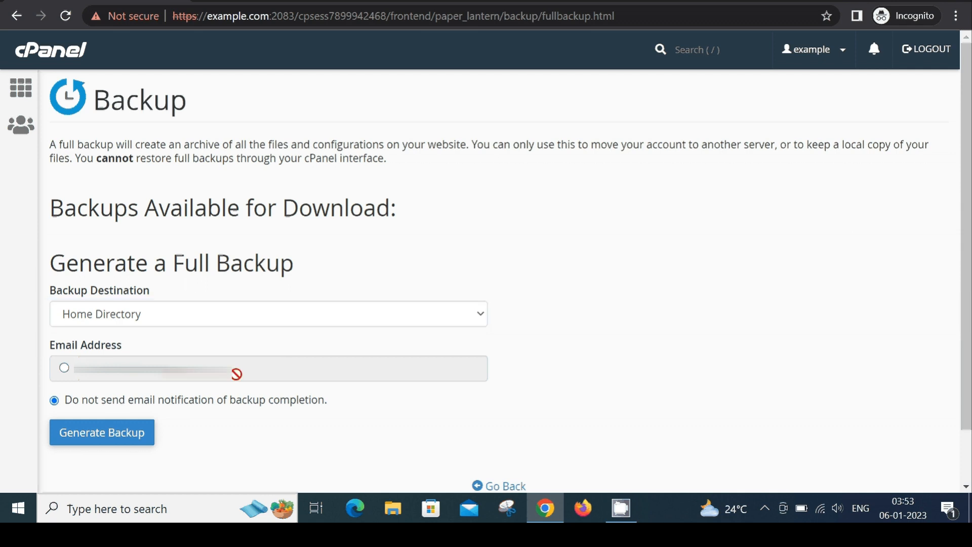
{"action": "scroll", "coordinate": [306, 348], "scroll_direction": "down", "scroll_amount": 1}
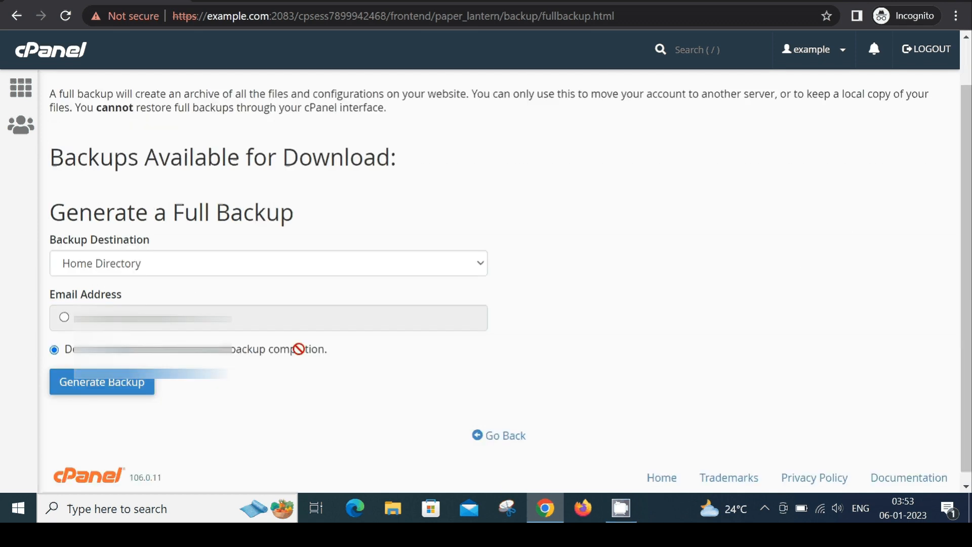
{"action": "left_click", "coordinate": [106, 390]}
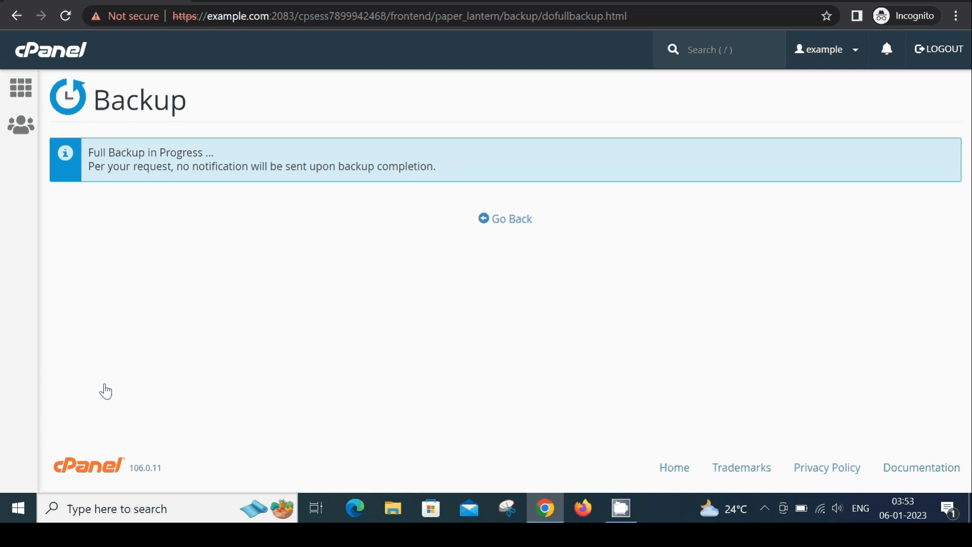
{"action": "left_click_drag", "start_coordinate": [87, 153], "coordinate": [205, 154]}
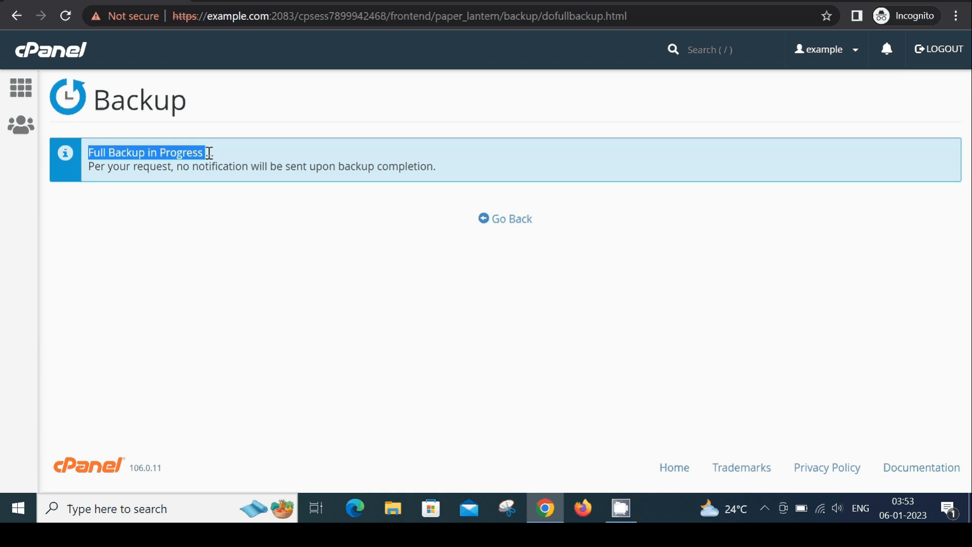
{"action": "left_click", "coordinate": [205, 153]}
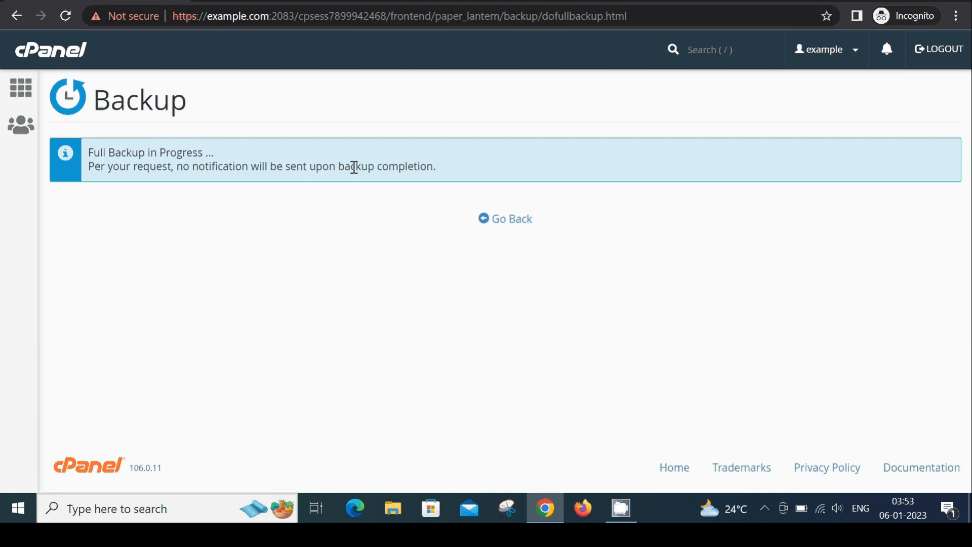
{"action": "left_click_drag", "start_coordinate": [339, 166], "coordinate": [434, 166]}
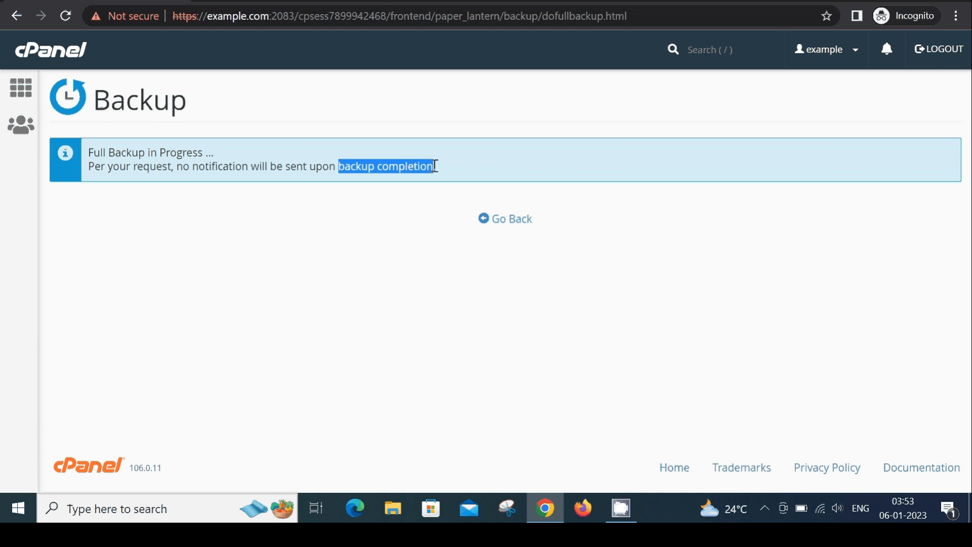
{"action": "left_click", "coordinate": [435, 166]}
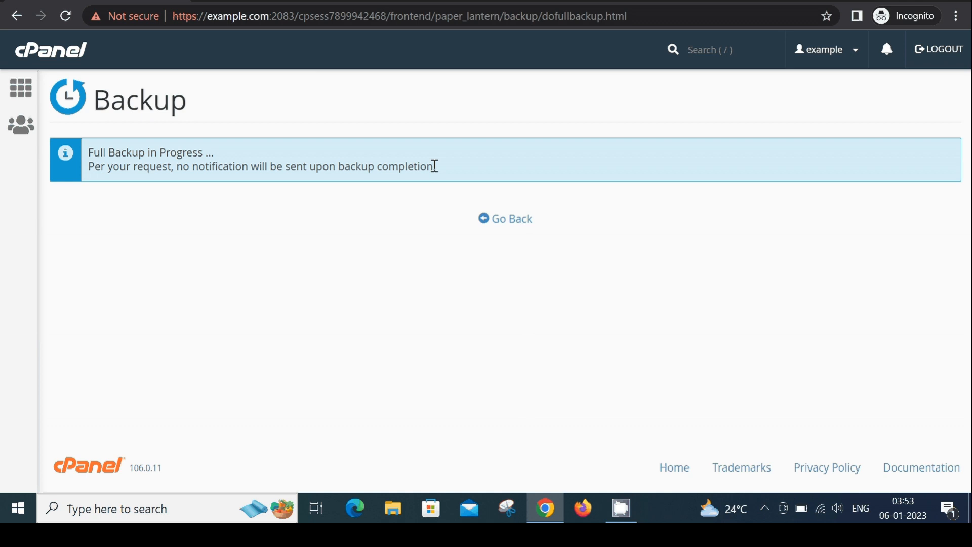
Return to the full backup page and download backup-1.6.2023_03-53-28_example.tar.gz to the Downloads folder.
{"action": "left_click", "coordinate": [506, 228]}
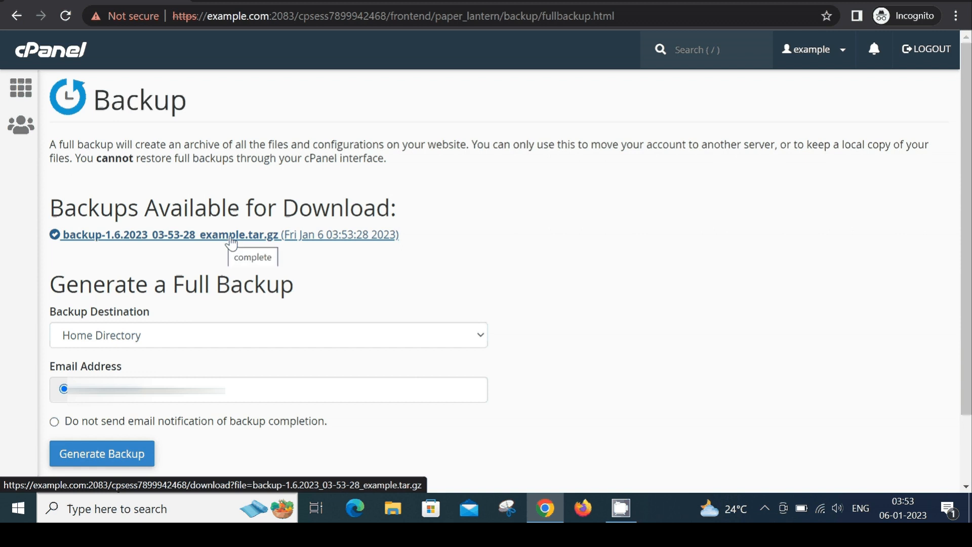
{"action": "left_click", "coordinate": [181, 239]}
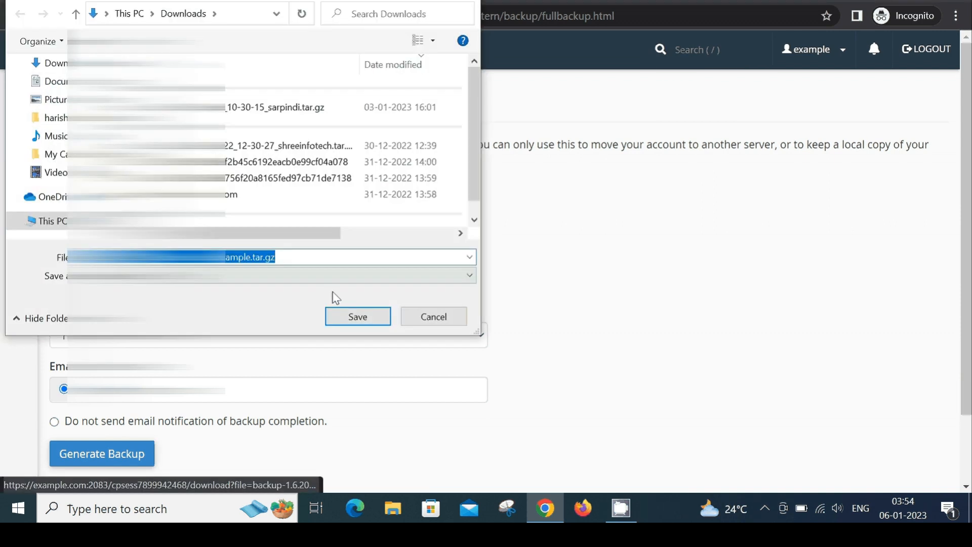
{"action": "left_click", "coordinate": [358, 317]}
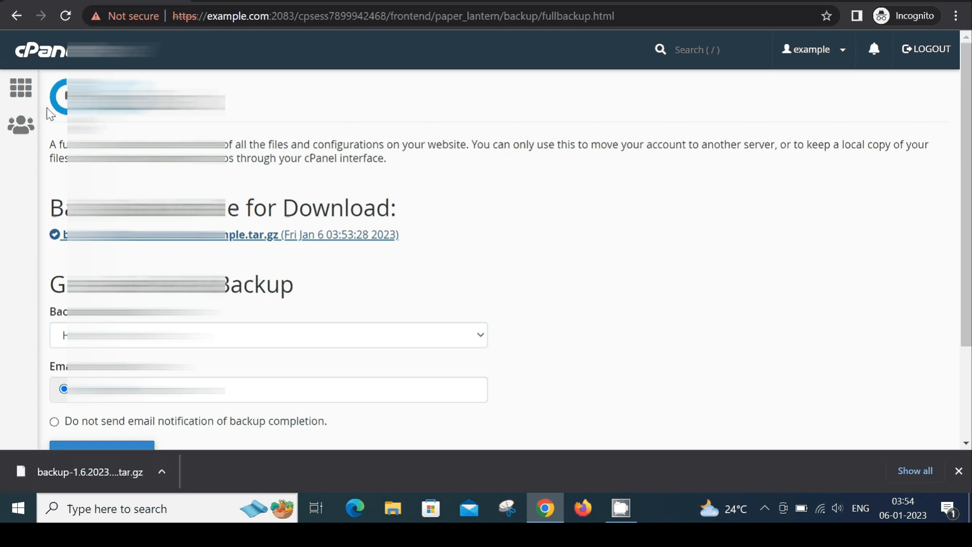
Open the File Manager and examine the actions available for backup-1.6.2023_03-53-28_example.tar.gz in the home directory.
{"action": "left_click", "coordinate": [21, 97]}
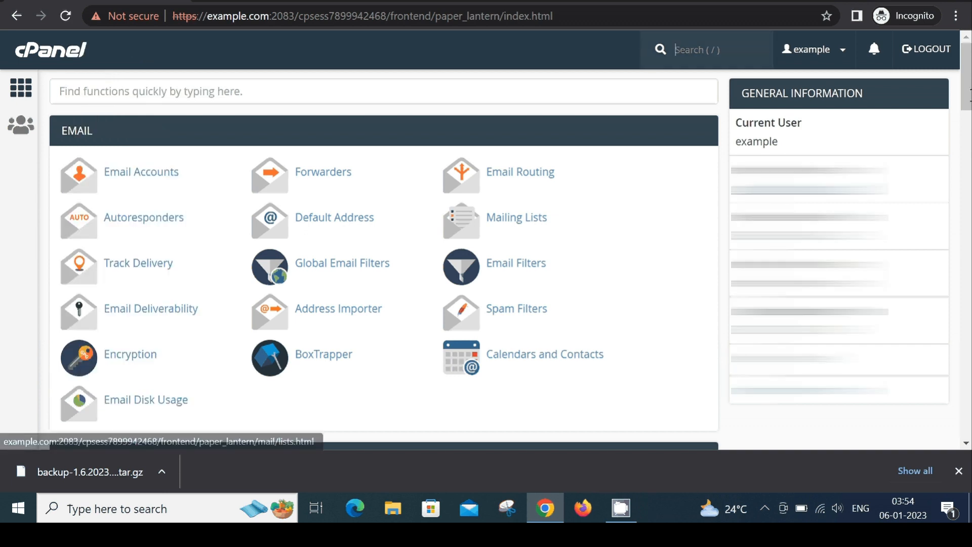
{"action": "scroll", "coordinate": [384, 258], "scroll_direction": "down", "scroll_amount": 8}
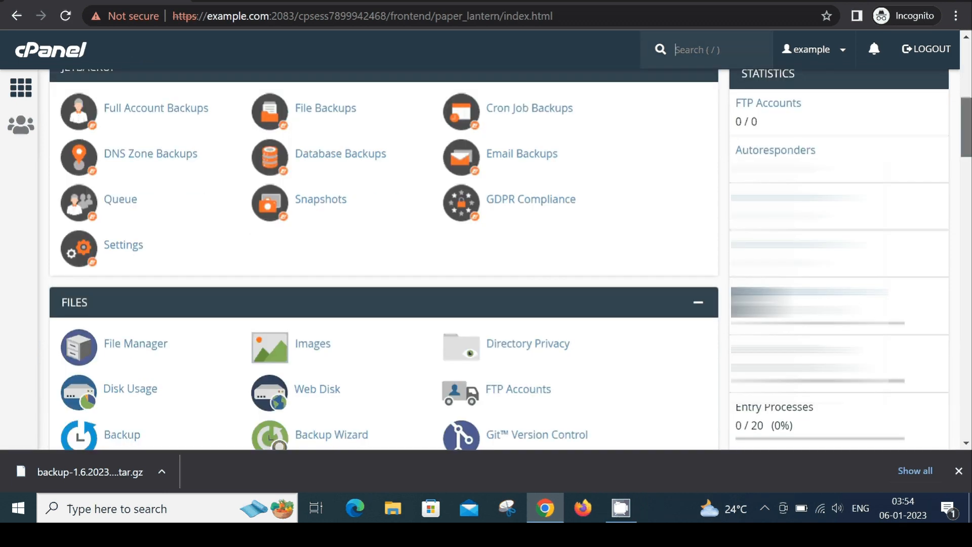
{"action": "scroll", "coordinate": [675, 187], "scroll_direction": "down", "scroll_amount": 2}
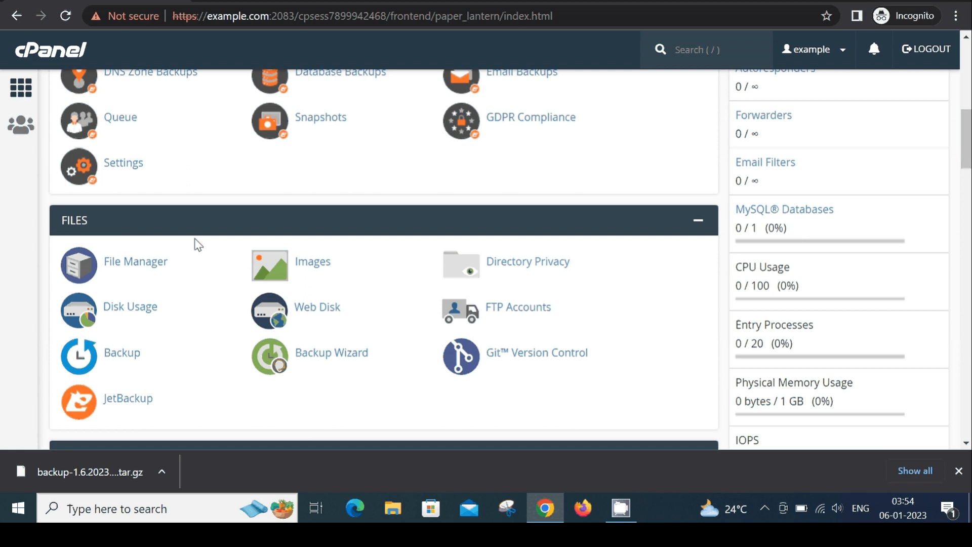
{"action": "left_click", "coordinate": [126, 268]}
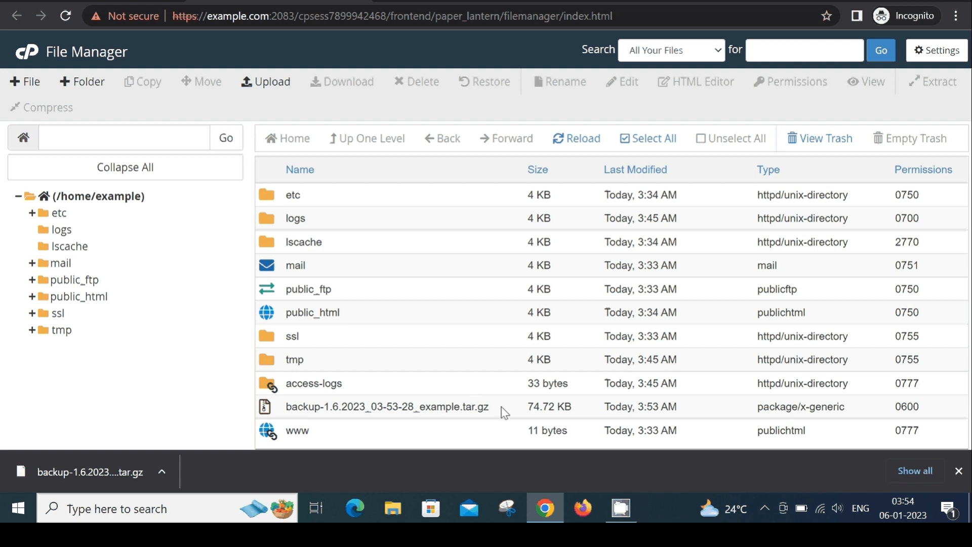
{"action": "left_click_drag", "start_coordinate": [504, 413], "coordinate": [289, 413]}
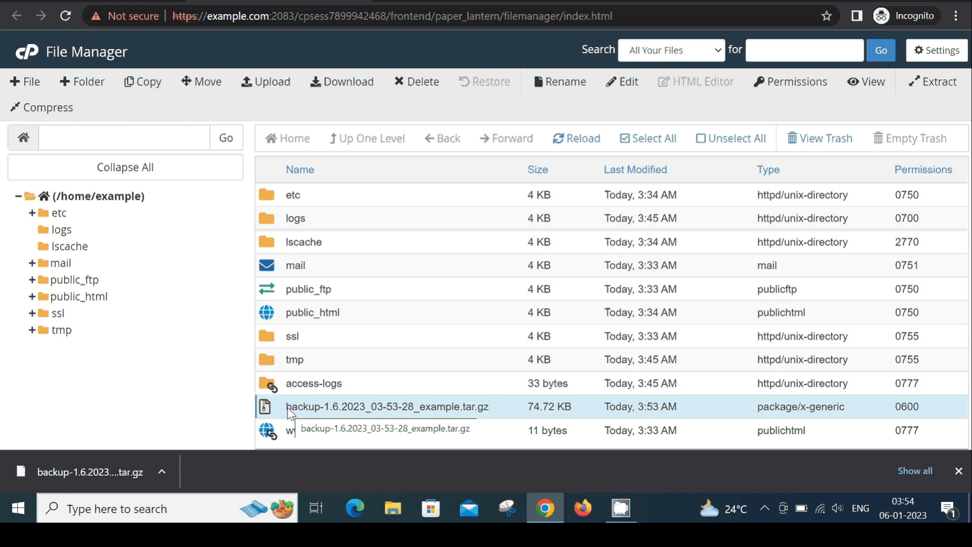
{"action": "right_click", "coordinate": [341, 409]}
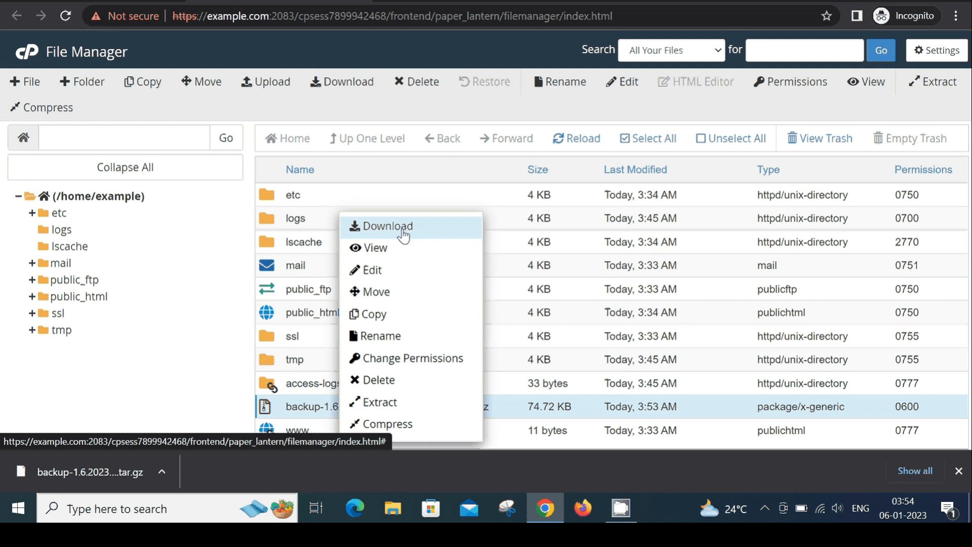
{"action": "left_click", "coordinate": [501, 416]}
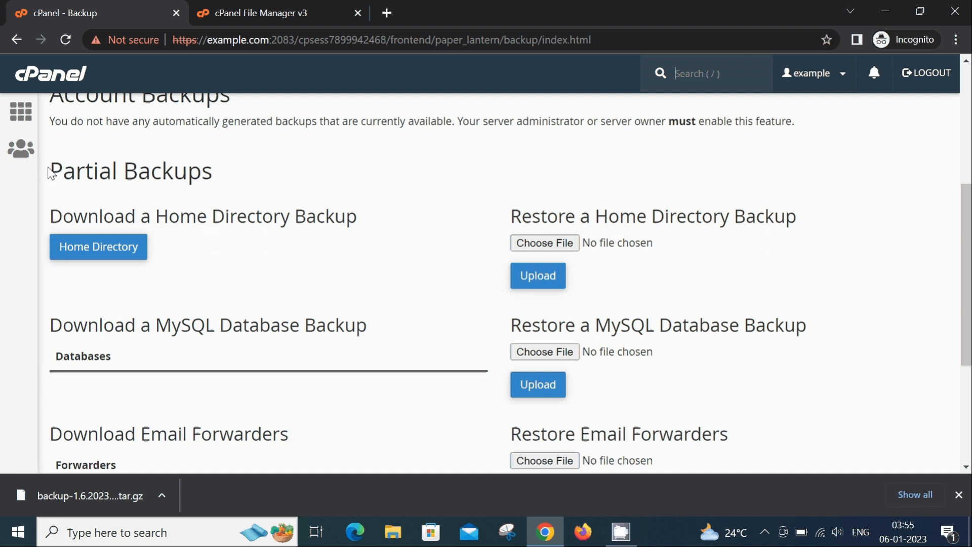
Review the Partial Backups and Account Backups sections of the Backup page.
{"action": "left_click_drag", "start_coordinate": [63, 171], "coordinate": [157, 171]}
{"action": "left_click", "coordinate": [821, 249]}
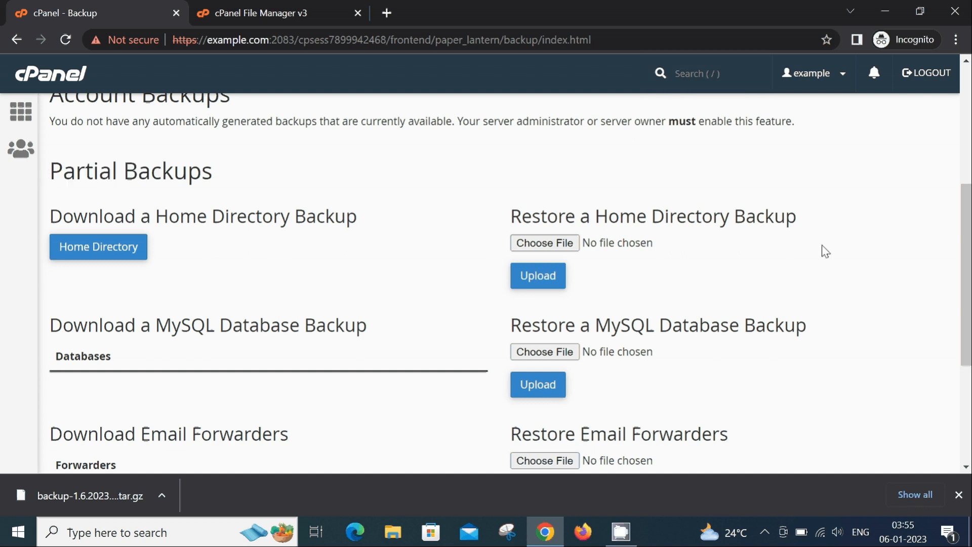
{"action": "scroll", "coordinate": [821, 248], "scroll_direction": "up", "scroll_amount": 3}
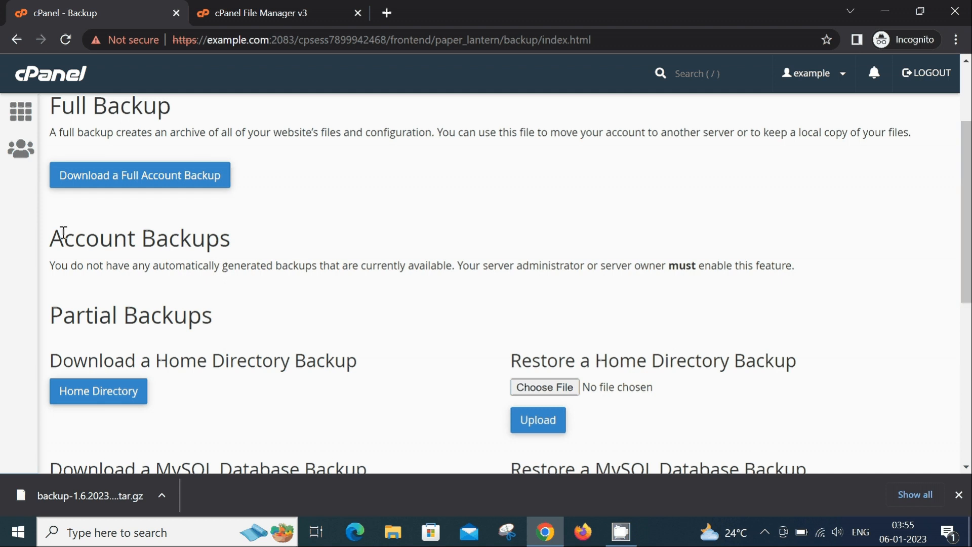
{"action": "left_click_drag", "start_coordinate": [114, 238], "coordinate": [220, 251]}
{"action": "left_click", "coordinate": [691, 221]}
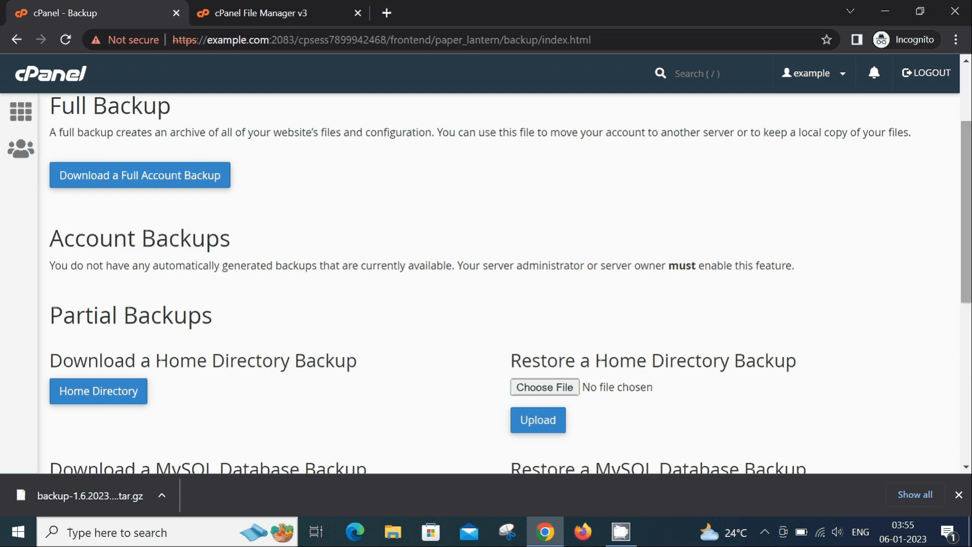
Examine the partial backup download options for the home directory, MySQL databases, email forwarders and email filters.
{"action": "left_click_drag", "start_coordinate": [971, 228], "coordinate": [971, 289]}
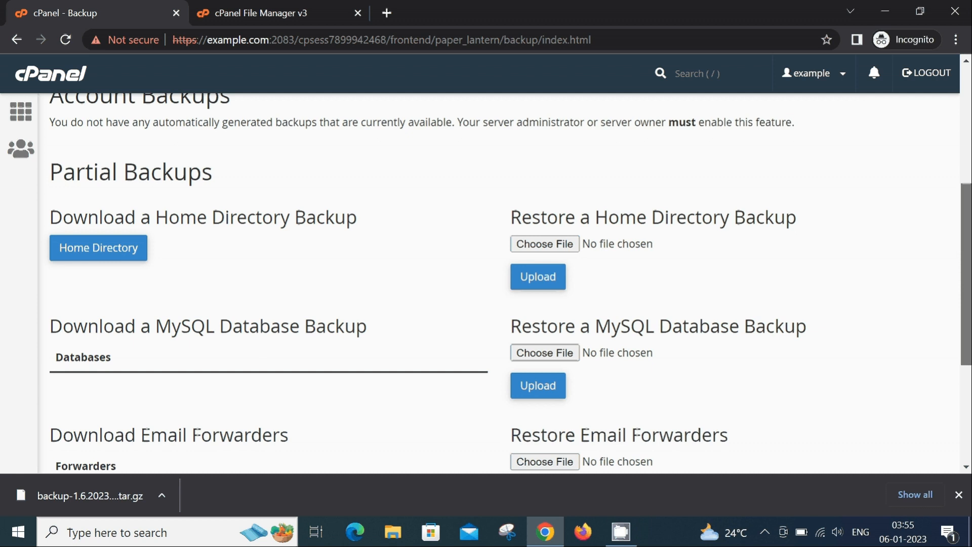
{"action": "mouse_move", "coordinate": [971, 289]}
{"action": "left_mouse_down"}
{"action": "mouse_move", "coordinate": [971, 335]}
{"action": "mouse_move", "coordinate": [971, 307]}
{"action": "left_mouse_up"}
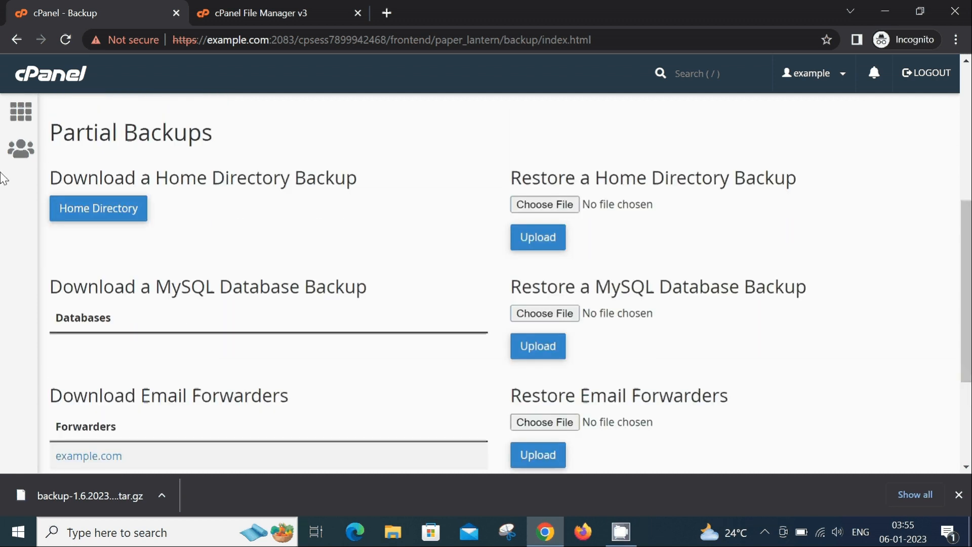
{"action": "left_click_drag", "start_coordinate": [49, 134], "coordinate": [224, 137]}
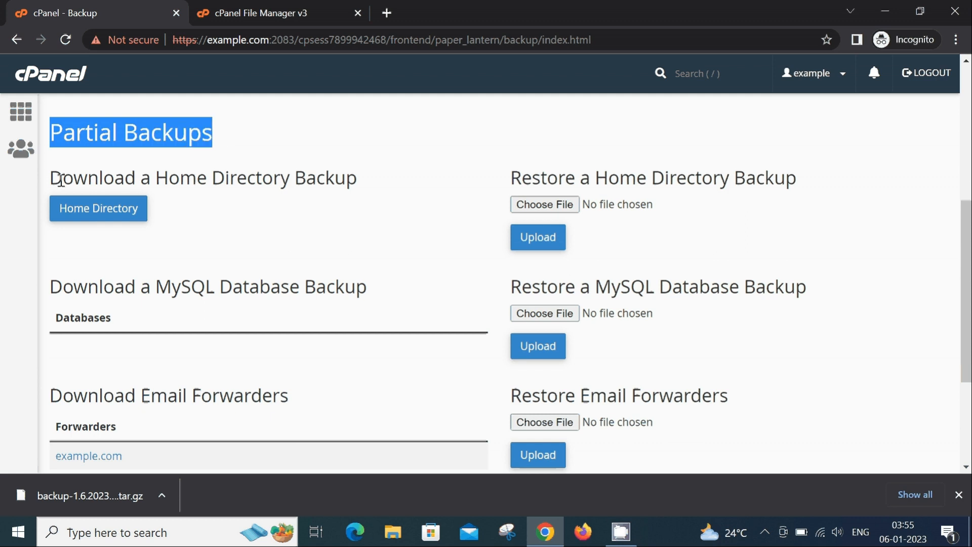
{"action": "left_click_drag", "start_coordinate": [50, 178], "coordinate": [362, 181]}
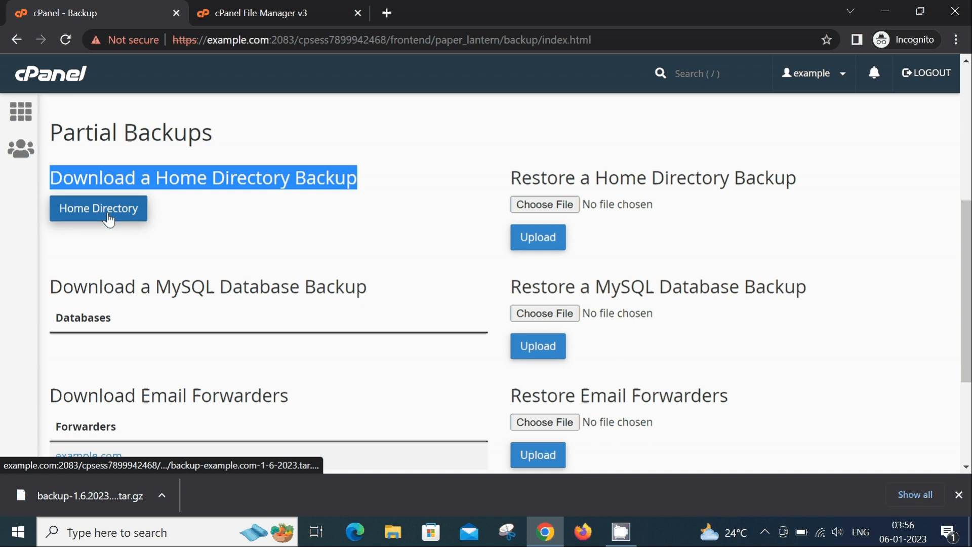
{"action": "left_click", "coordinate": [156, 181]}
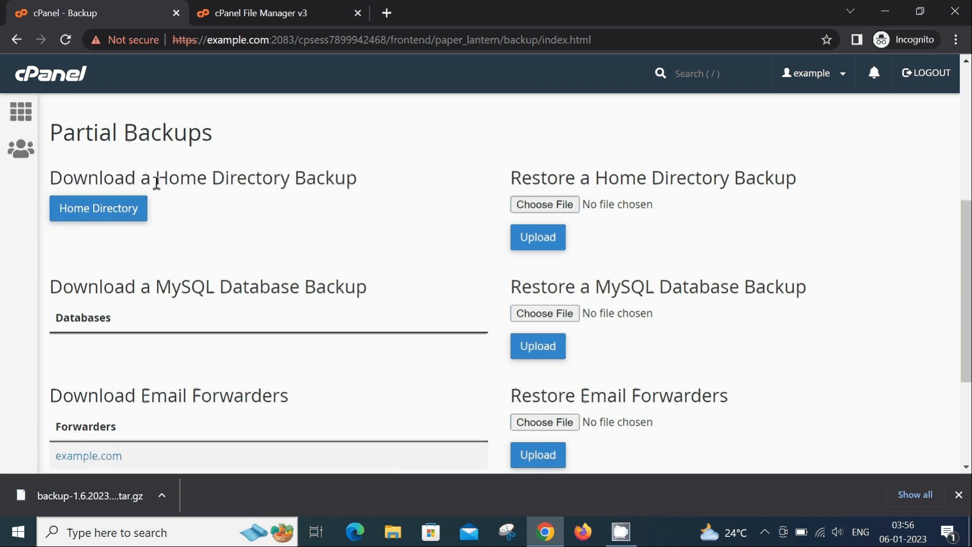
{"action": "left_click_drag", "start_coordinate": [60, 286], "coordinate": [379, 285]}
{"action": "left_click", "coordinate": [381, 287]}
{"action": "left_click_drag", "start_coordinate": [56, 318], "coordinate": [115, 323]}
{"action": "left_click", "coordinate": [91, 349]}
{"action": "left_click_drag", "start_coordinate": [55, 394], "coordinate": [297, 400]}
{"action": "left_click", "coordinate": [312, 404]}
{"action": "left_click_drag", "start_coordinate": [968, 234], "coordinate": [968, 315]}
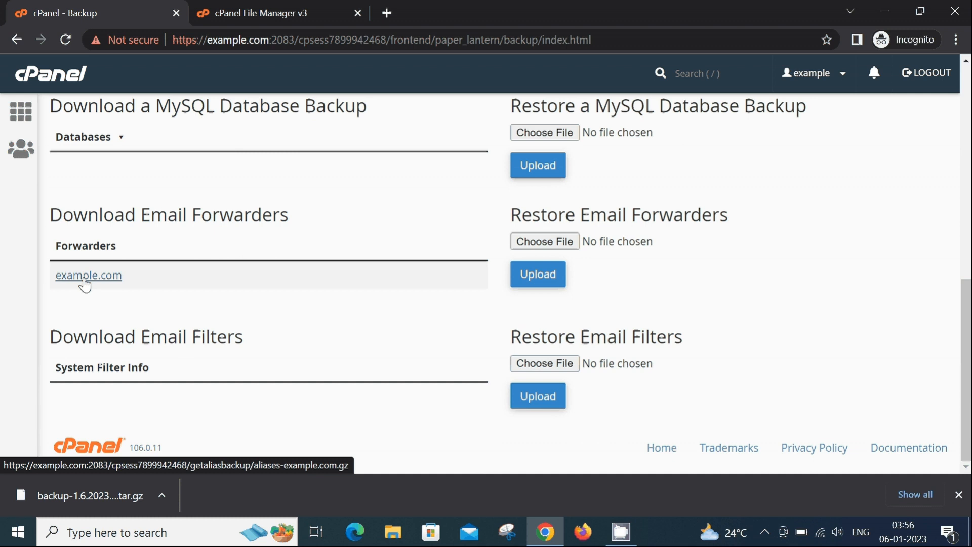
Review the Download Email Filters section and the Download a Home Directory Backup section under Partial Backups.
{"action": "left_click_drag", "start_coordinate": [49, 337], "coordinate": [250, 339]}
{"action": "left_click", "coordinate": [252, 341]}
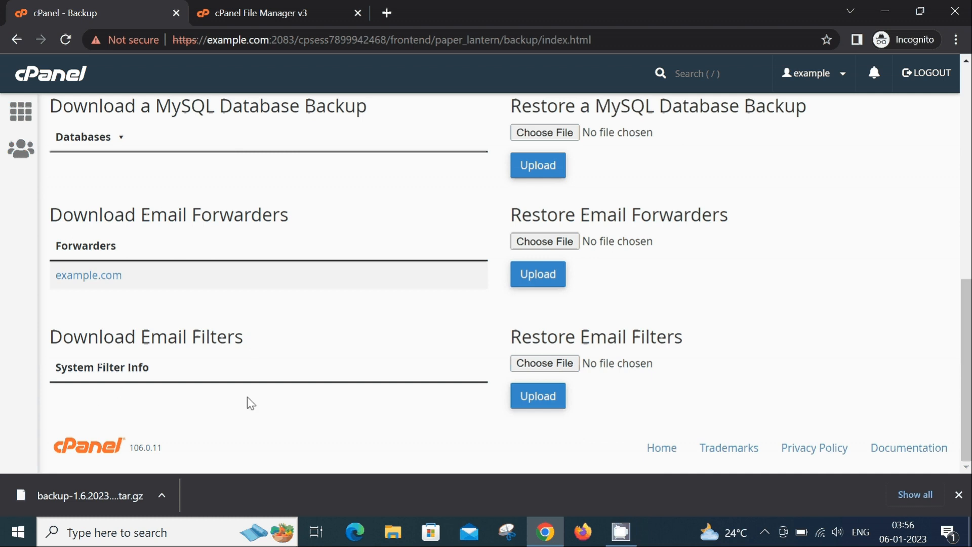
{"action": "scroll", "coordinate": [966, 370], "scroll_direction": "up", "scroll_amount": 2}
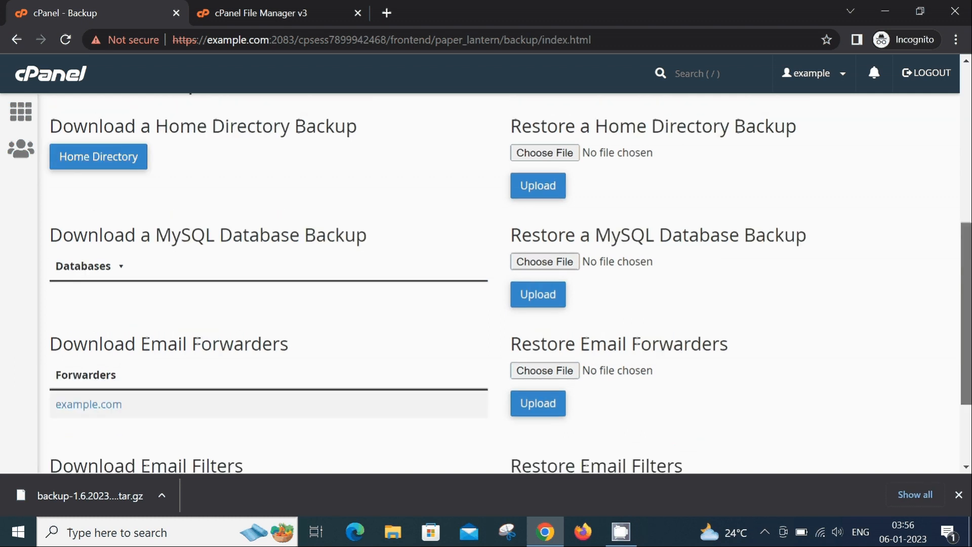
{"action": "scroll", "coordinate": [967, 370], "scroll_direction": "up", "scroll_amount": 2}
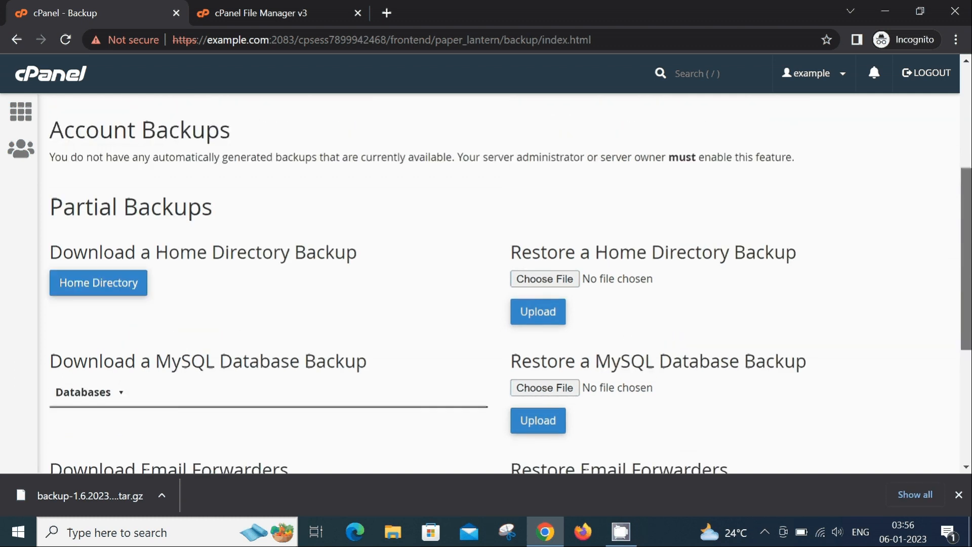
{"action": "scroll", "coordinate": [966, 370], "scroll_direction": "up", "scroll_amount": 1}
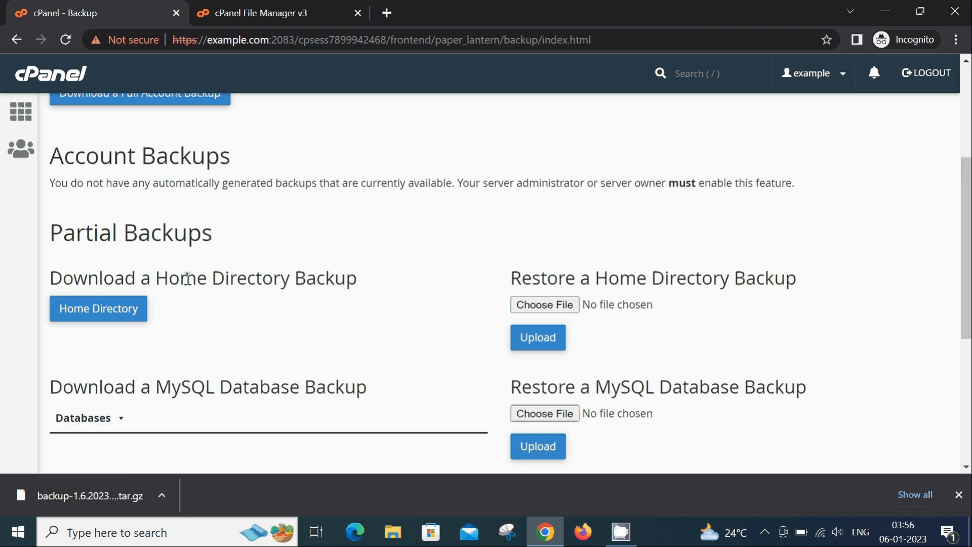
{"action": "left_click_drag", "start_coordinate": [213, 278], "coordinate": [386, 290]}
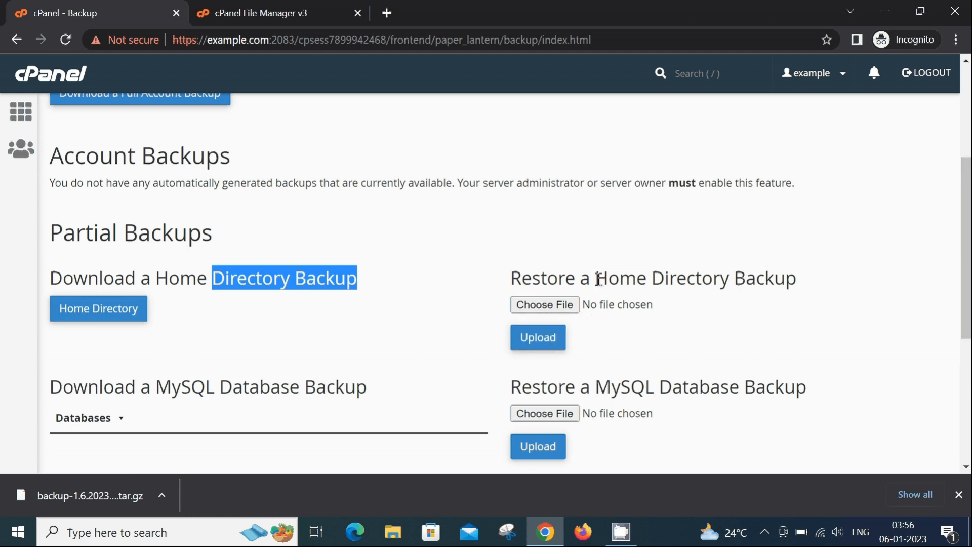
Examine the partial backup restore options, from the home directory through MySQL databases and email forwarders to email filters.
{"action": "left_click_drag", "start_coordinate": [595, 278], "coordinate": [810, 284]}
{"action": "scroll", "coordinate": [846, 252], "scroll_direction": "down", "scroll_amount": 2}
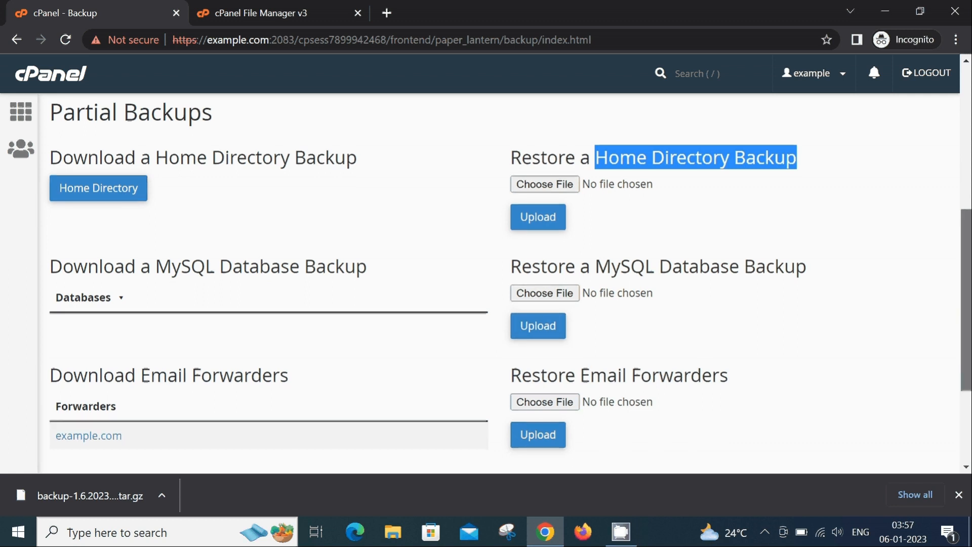
{"action": "scroll", "coordinate": [486, 284], "scroll_direction": "down", "scroll_amount": 2}
{"action": "scroll", "coordinate": [690, 237], "scroll_direction": "down", "scroll_amount": 1}
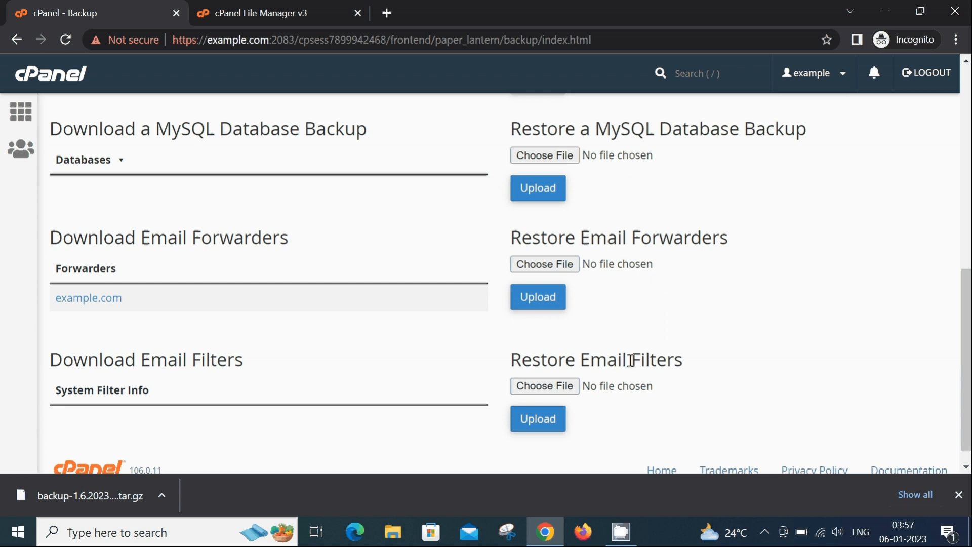
{"action": "left_click_drag", "start_coordinate": [632, 359], "coordinate": [698, 370]}
Leave the Backup page and return to the cPanel home page.
{"action": "left_click_drag", "start_coordinate": [966, 360], "coordinate": [966, 158]}
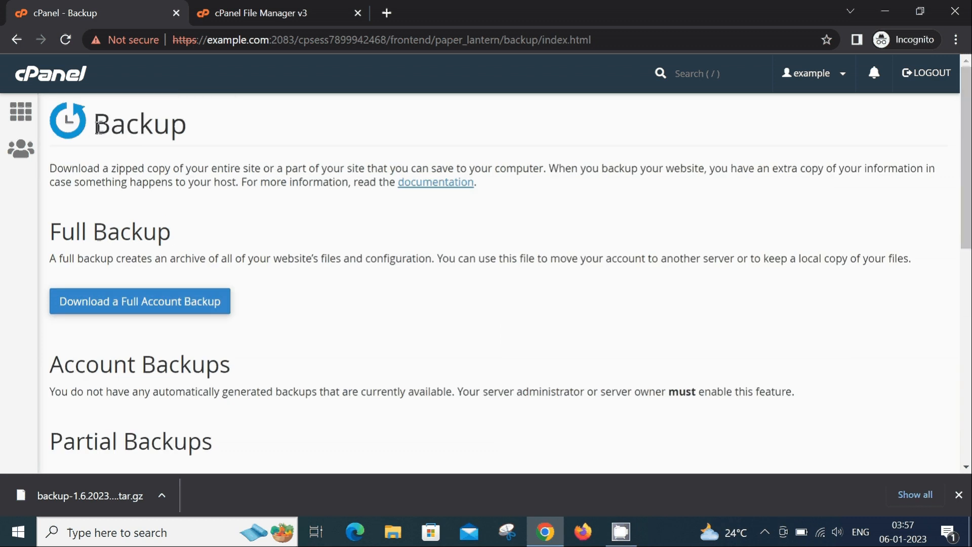
{"action": "left_click", "coordinate": [25, 123]}
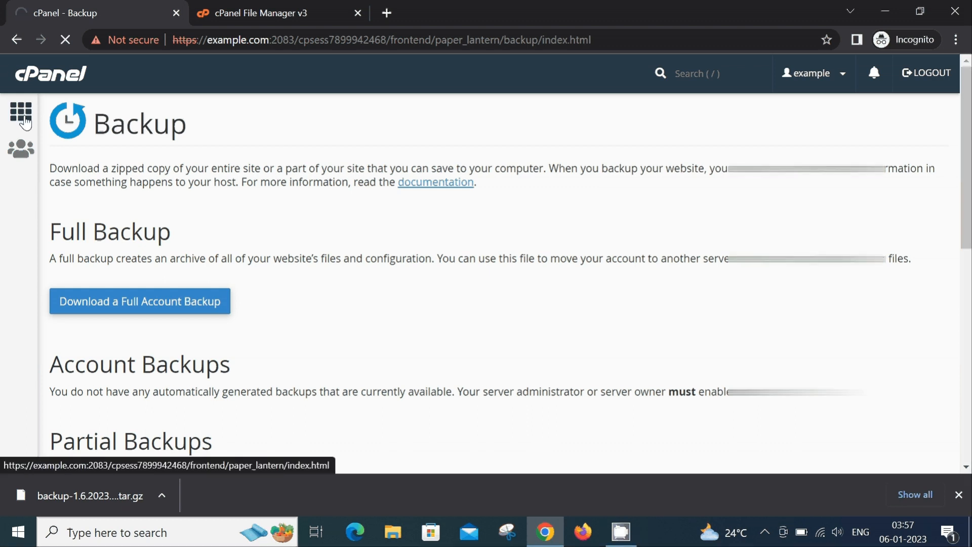